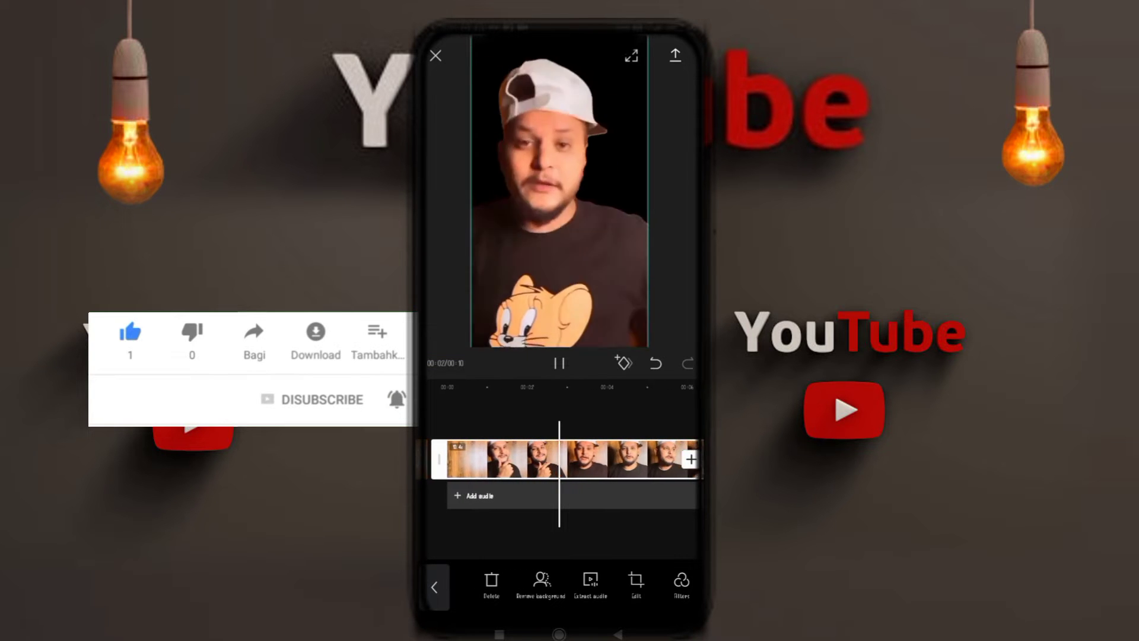
Lower the phone volume, rewind the timeline to 00:00, and deselect the clip.
mouse_move(674, 205)
left_mouse_down()
mouse_move(665, 375)
mouse_move(675, 272)
left_mouse_up()
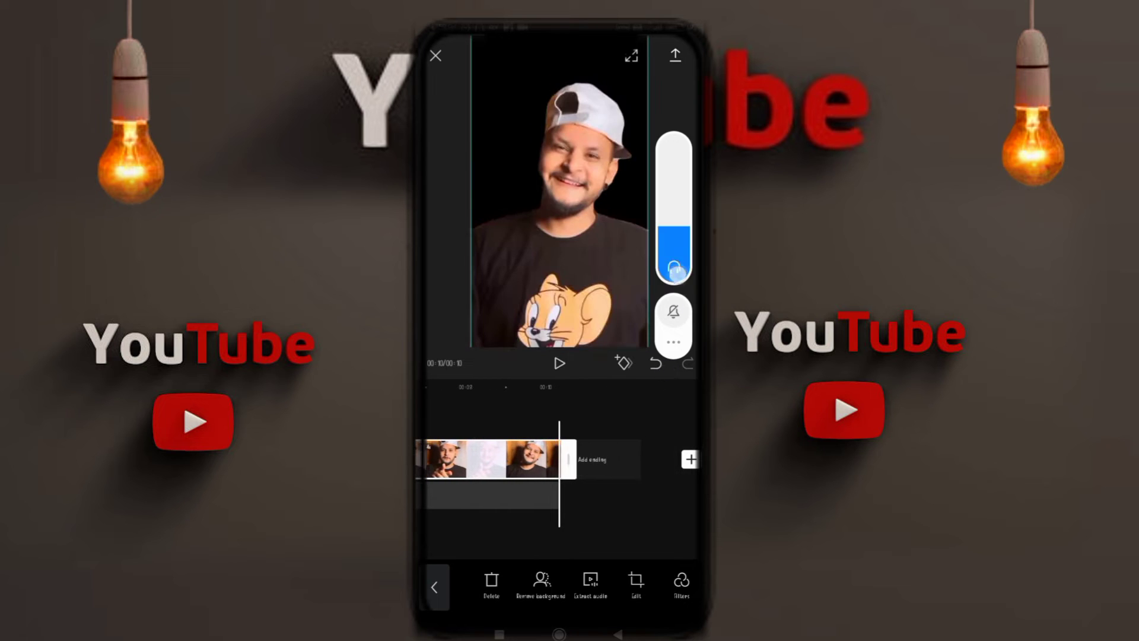
left_click_drag(678, 210, 676, 149)
left_click(623, 574)
left_click_drag(504, 463, 653, 463)
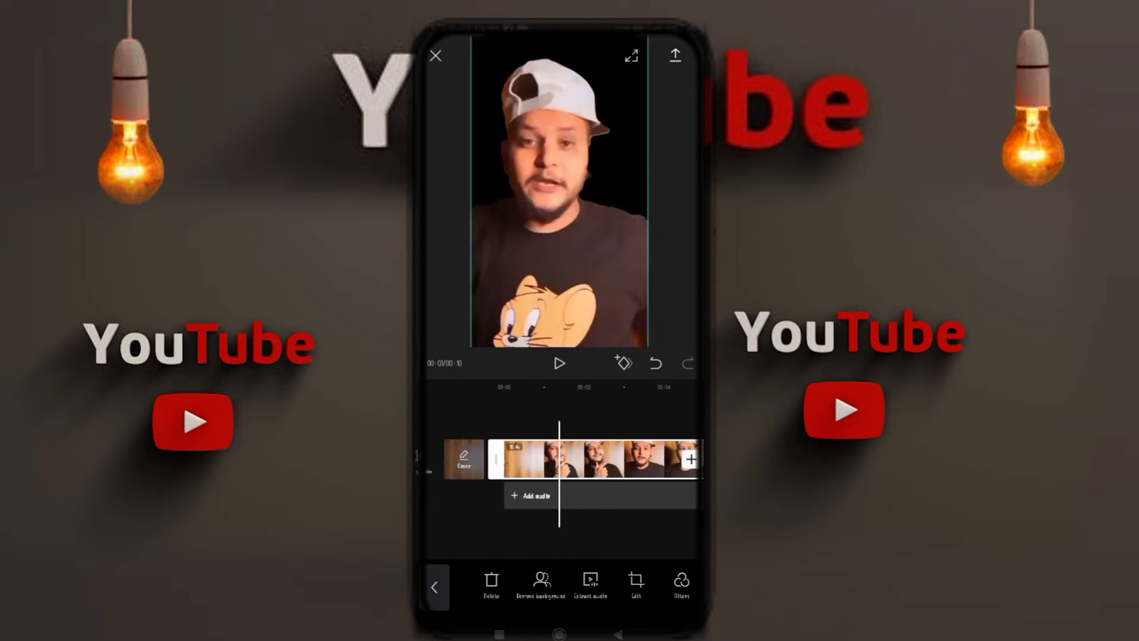
left_click(434, 587)
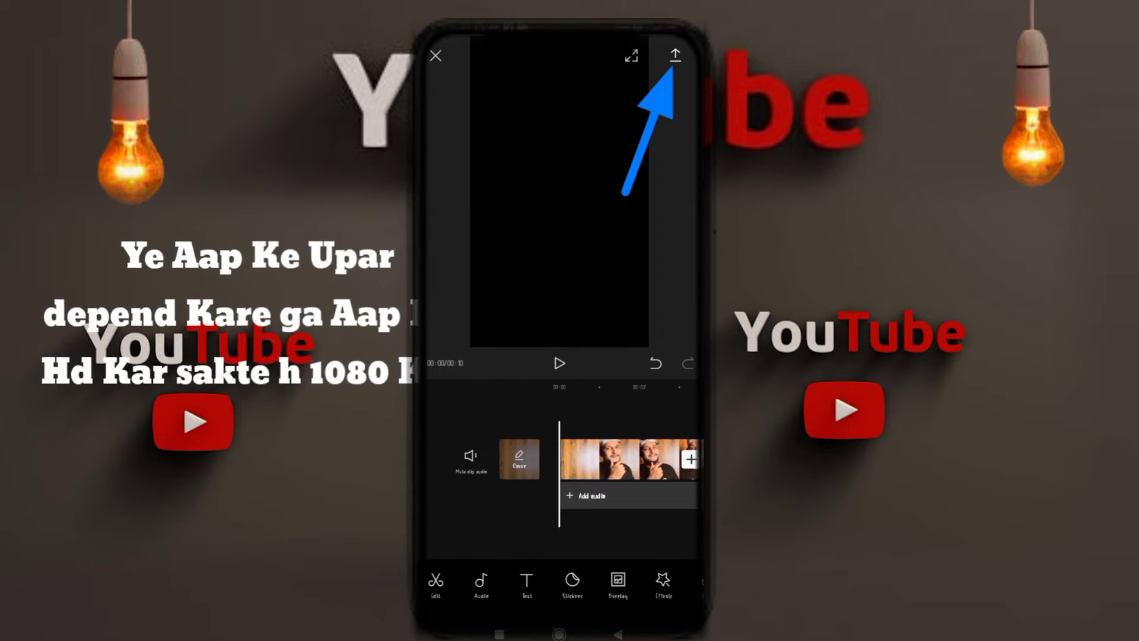
Export the background-removed man clip at 720p resolution.
left_click(676, 55)
left_click_drag(651, 346, 560, 345)
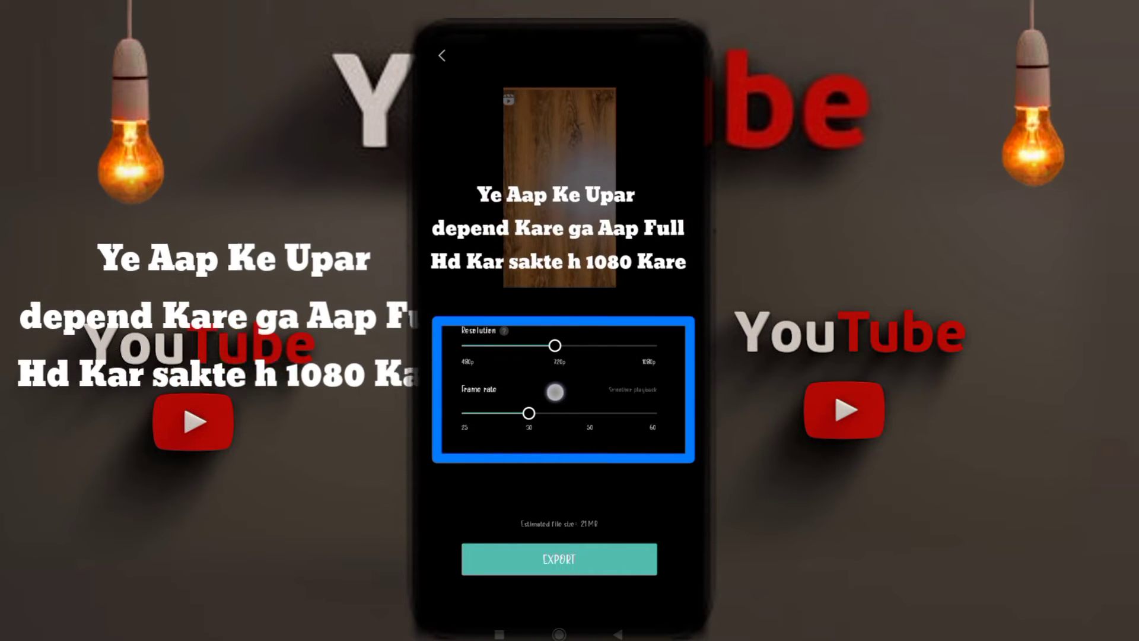
left_click(559, 559)
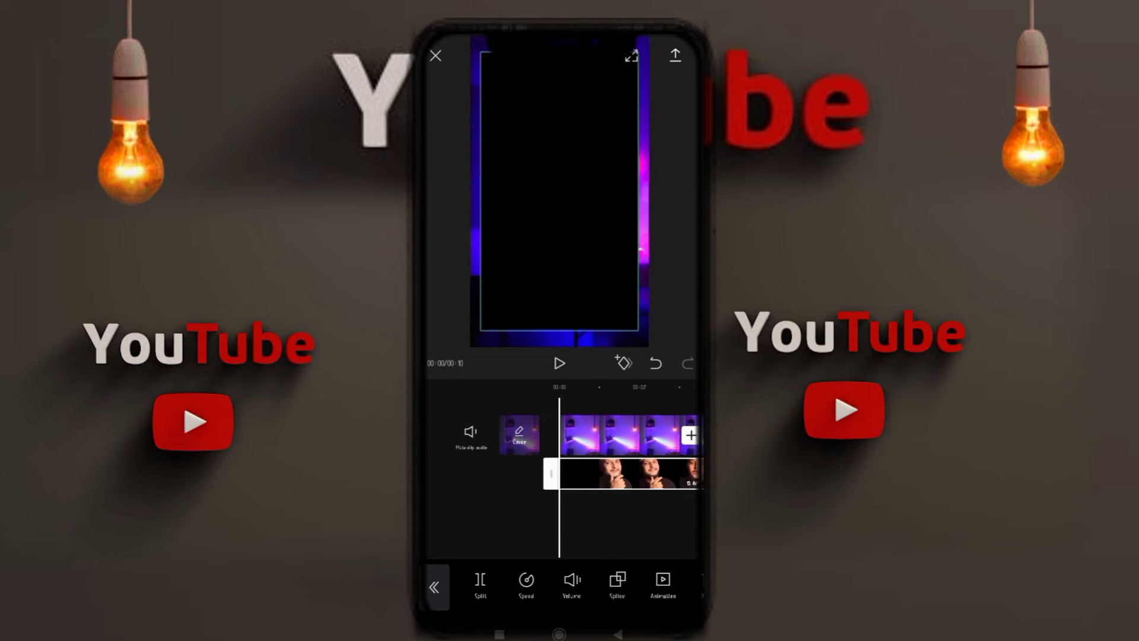
Scale the man's overlay up to fill the frame, preview it, and reselect the overlay clip.
left_click_drag(513, 192, 507, 182)
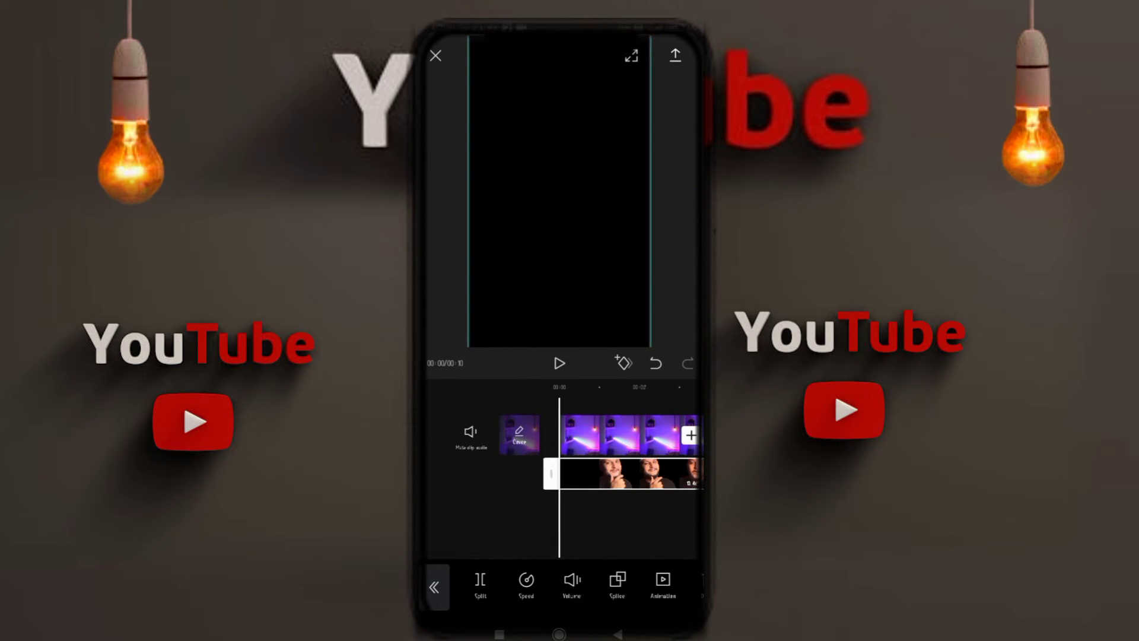
mouse_move(527, 526)
left_mouse_down()
mouse_move(518, 536)
mouse_move(471, 522)
left_mouse_up()
left_click(474, 435)
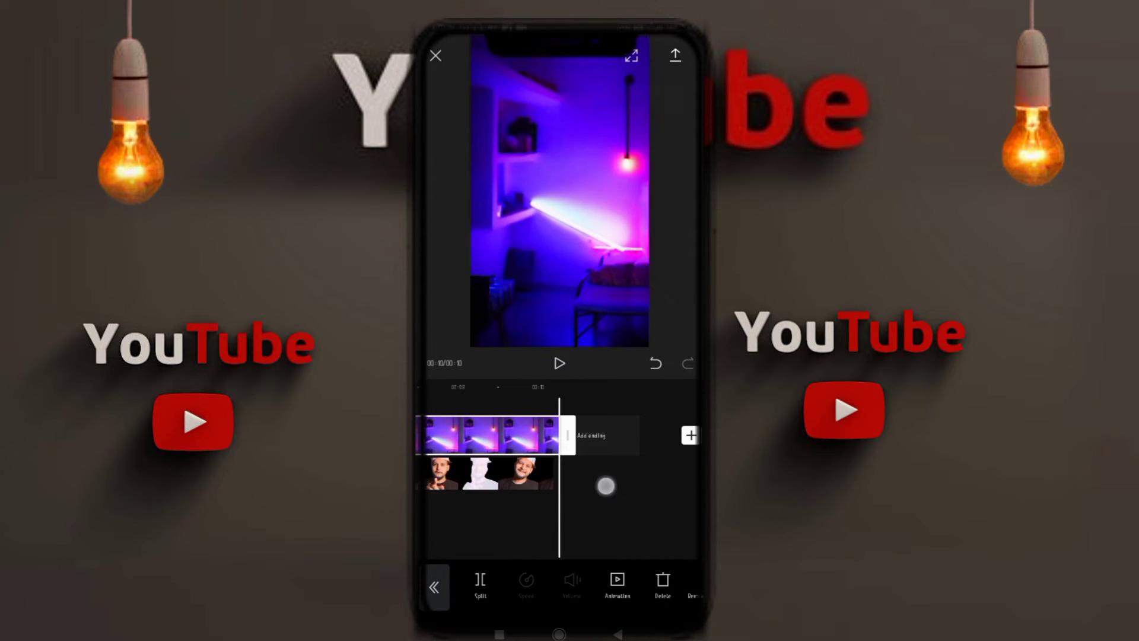
left_click(605, 486)
left_click(623, 475)
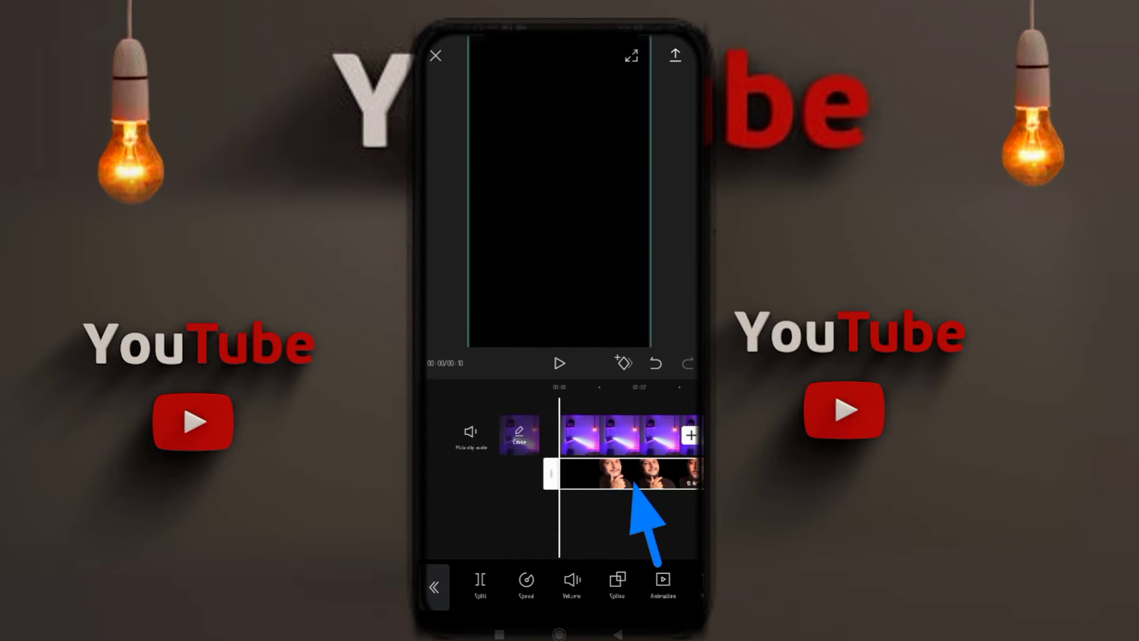